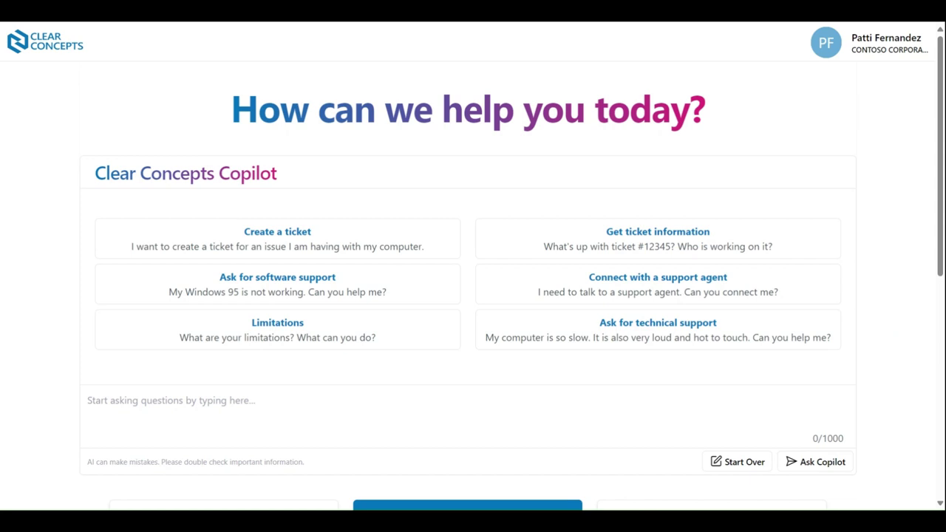
# - Open the Change My Name request form and examine its Name and Reason fields
pyautogui.scroll(-6, 877, 332)
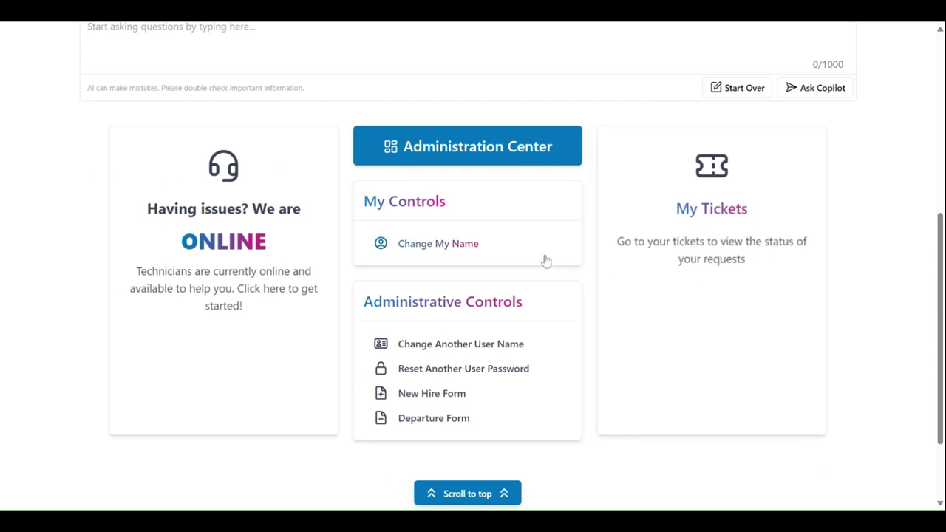
pyautogui.click(471, 248)
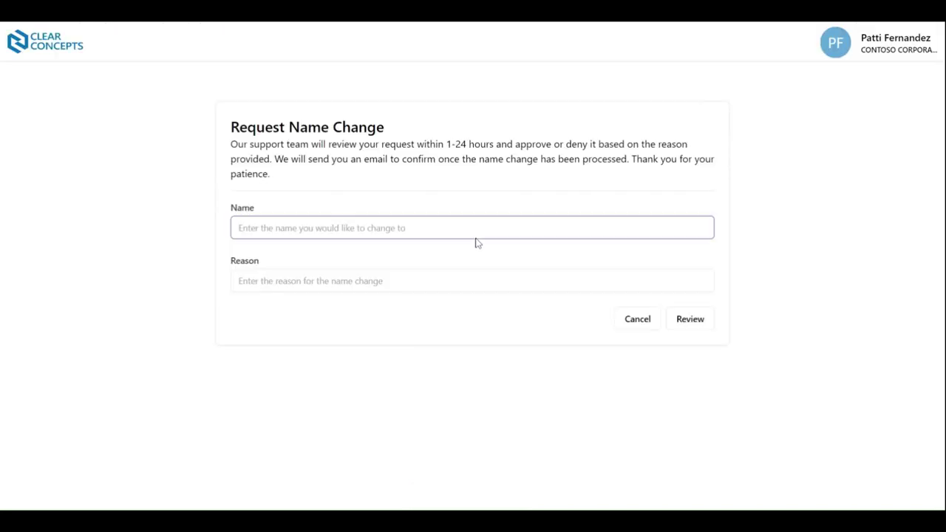
pyautogui.click(486, 231)
pyautogui.click(280, 202)
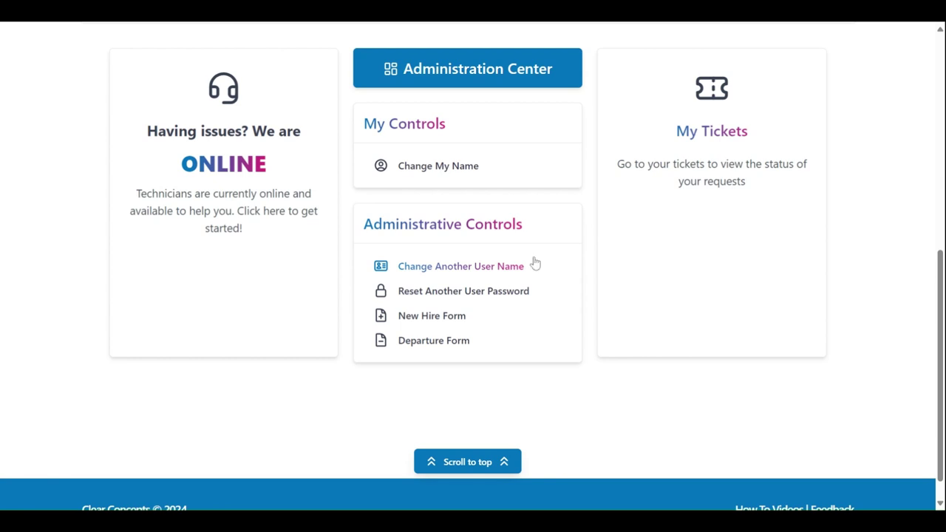
# - View the Change Another User Name form and its Email Address field, and open Reset Another User Password
pyautogui.click(487, 267)
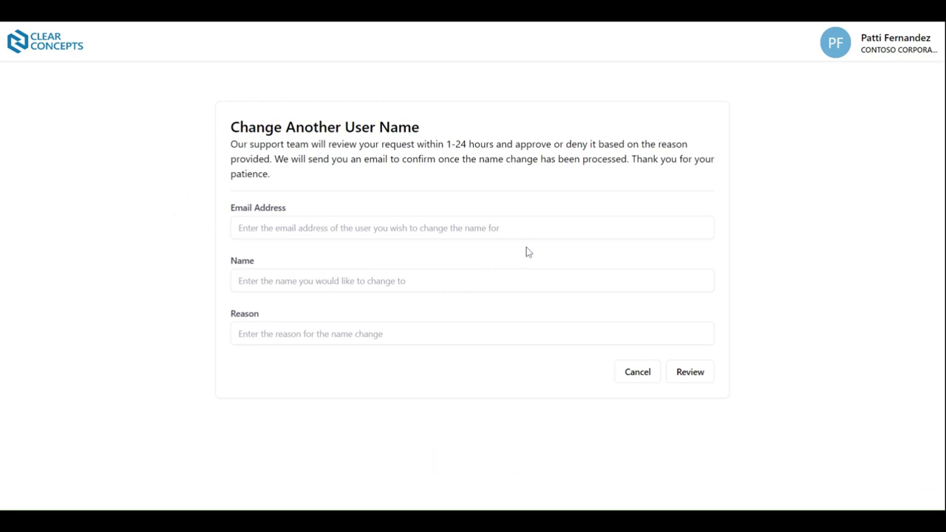
pyautogui.click(479, 230)
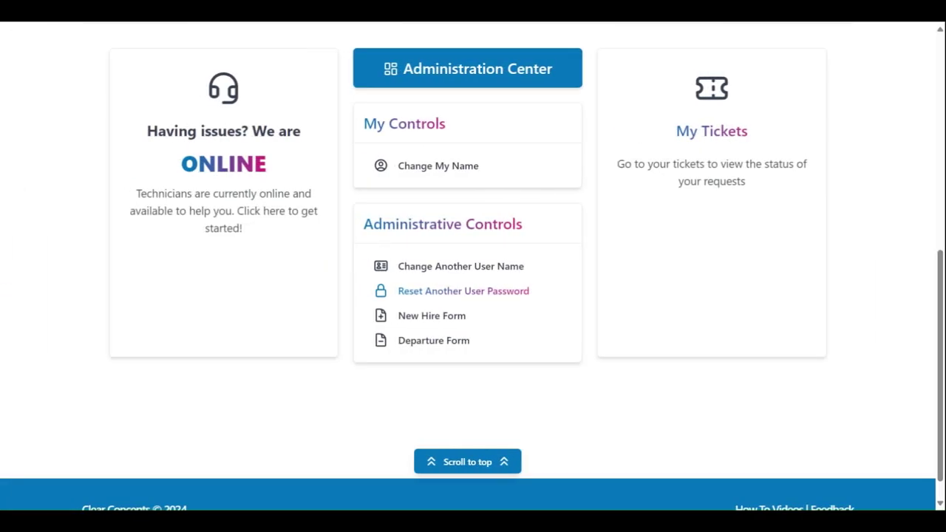
pyautogui.click(505, 291)
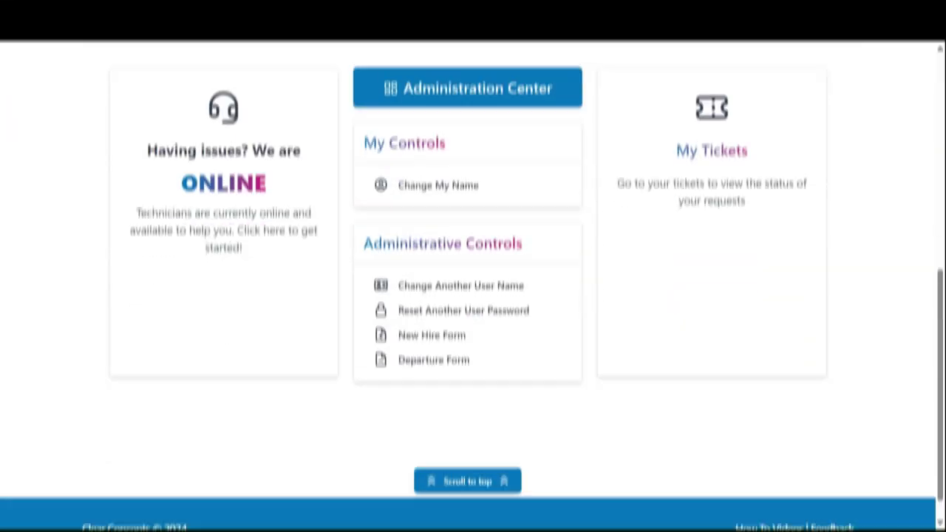
pyautogui.scroll(-1, 473, 266)
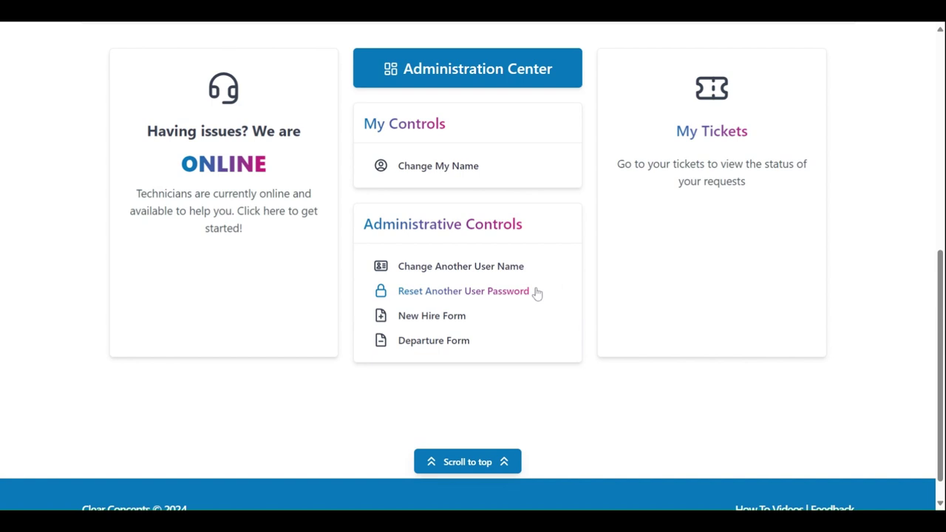
# - Open the New Hire Form and examine its employee details, from Name through Existing Profile to Copy From
pyautogui.click(432, 317)
pyautogui.scroll(4, 462, 315)
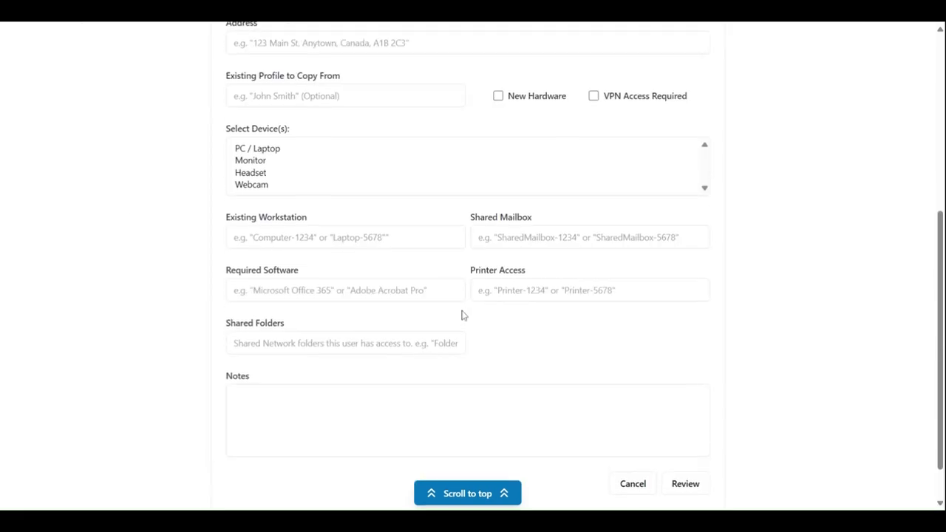
pyautogui.scroll(1, 462, 314)
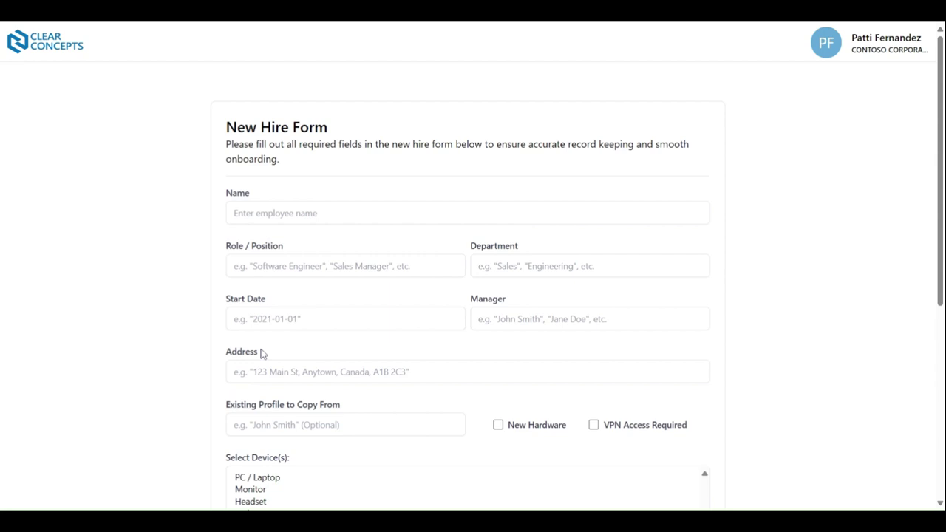
pyautogui.scroll(-2, 263, 353)
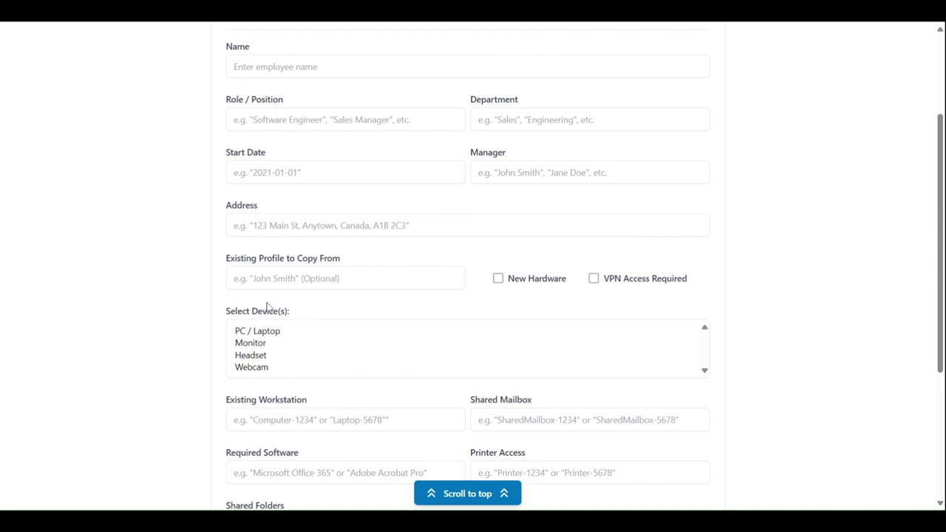
pyautogui.click(258, 279)
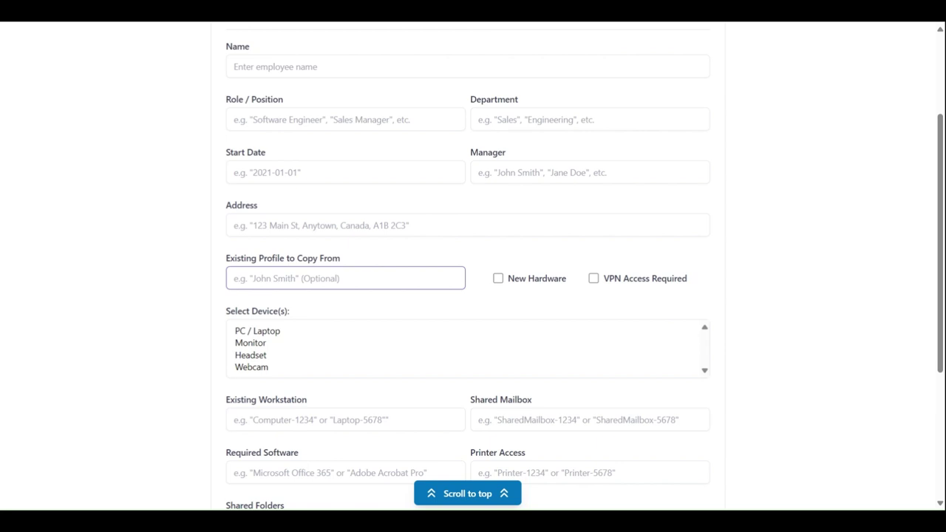
pyautogui.click(365, 294)
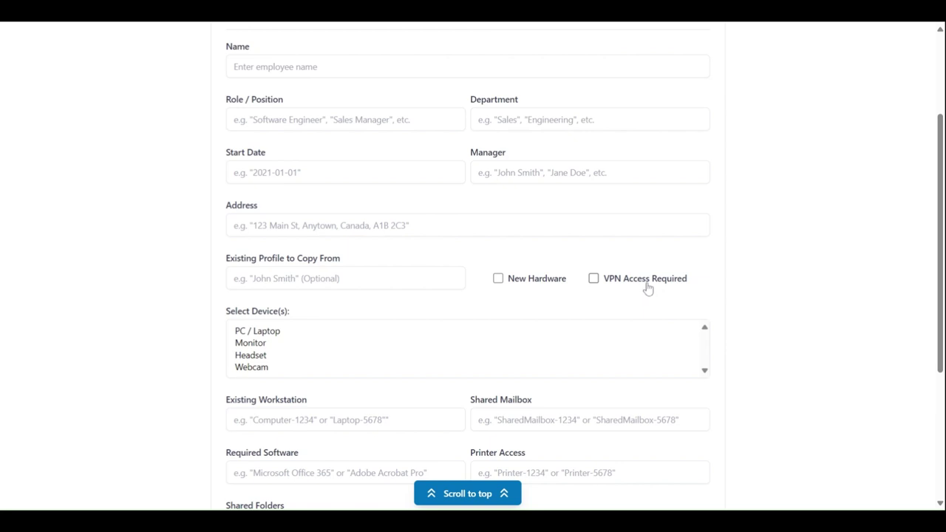
# - Select PC / Laptop and Headset as the devices in the New Hire Form
pyautogui.scroll(-3, 785, 329)
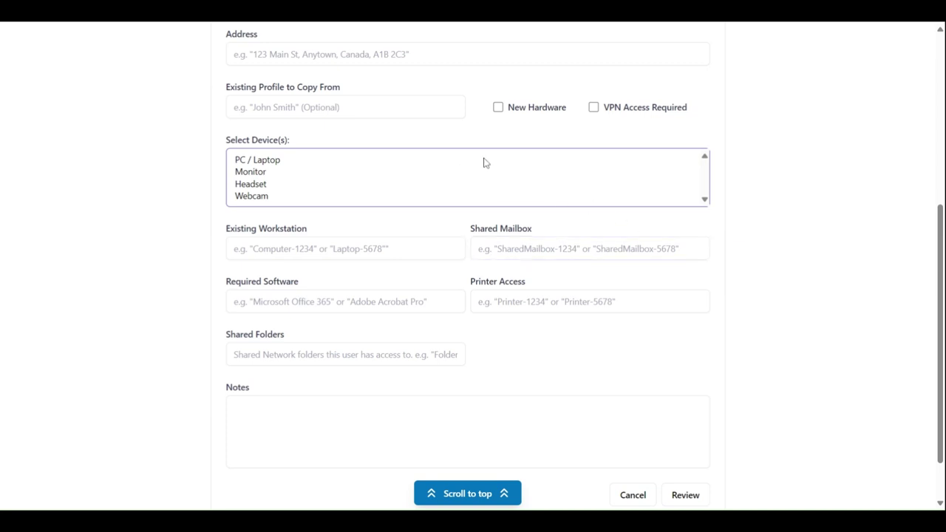
pyautogui.click(278, 163)
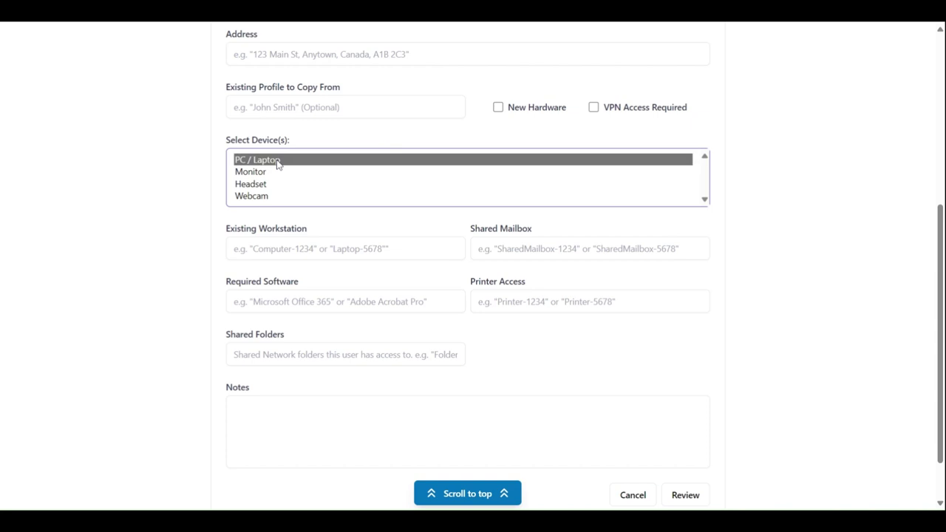
pyautogui.keyDown('ctrl'); pyautogui.click(271, 190); pyautogui.keyUp('ctrl')
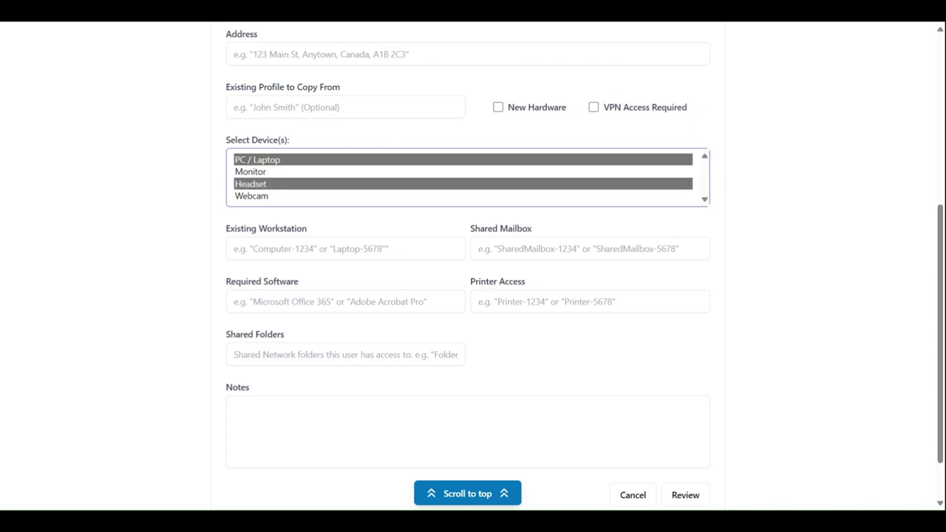
# - Examine the New Hire Form's workstation, shared mailbox, required software, printer access, shared folders and notes fields
pyautogui.click(280, 248)
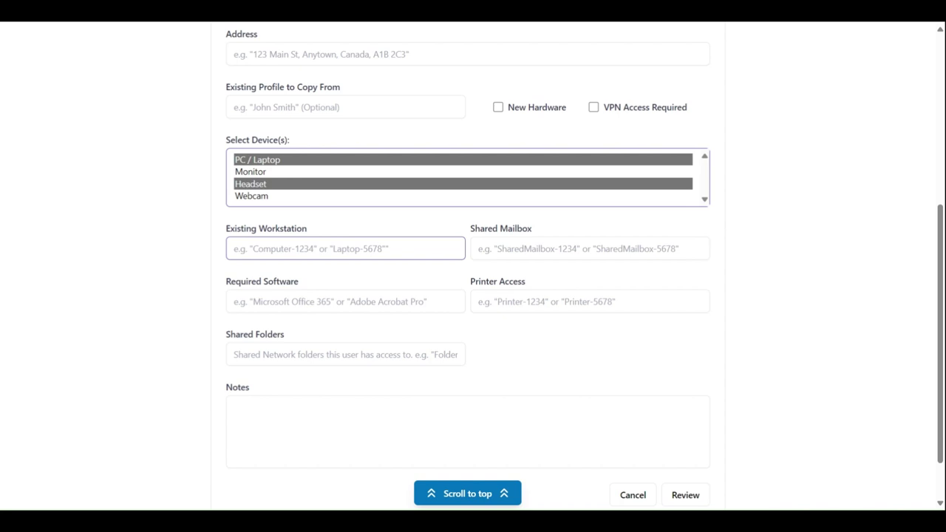
pyautogui.click(589, 248)
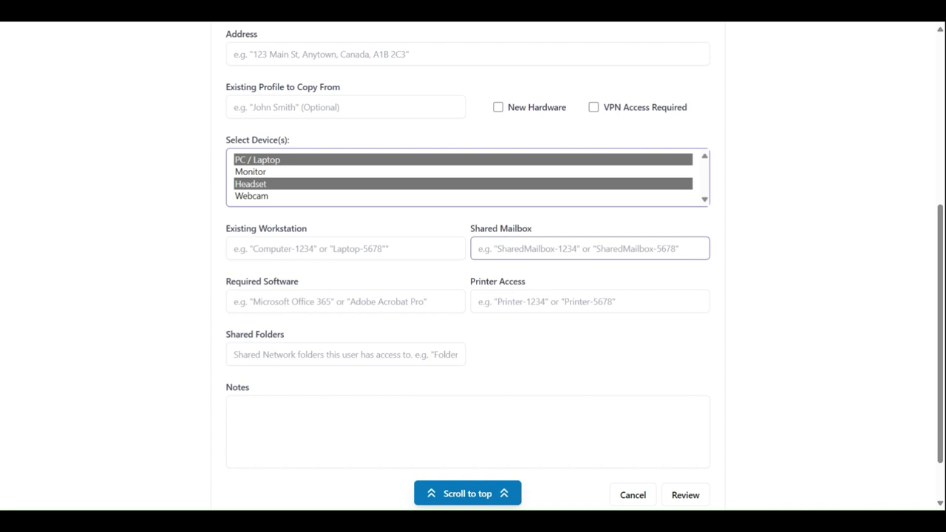
pyautogui.click(415, 276)
pyautogui.click(320, 298)
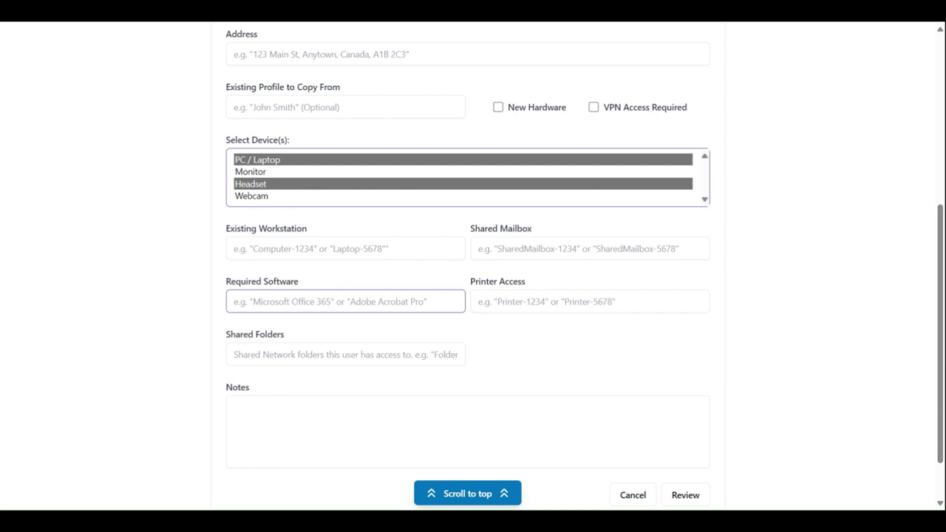
pyautogui.click(590, 302)
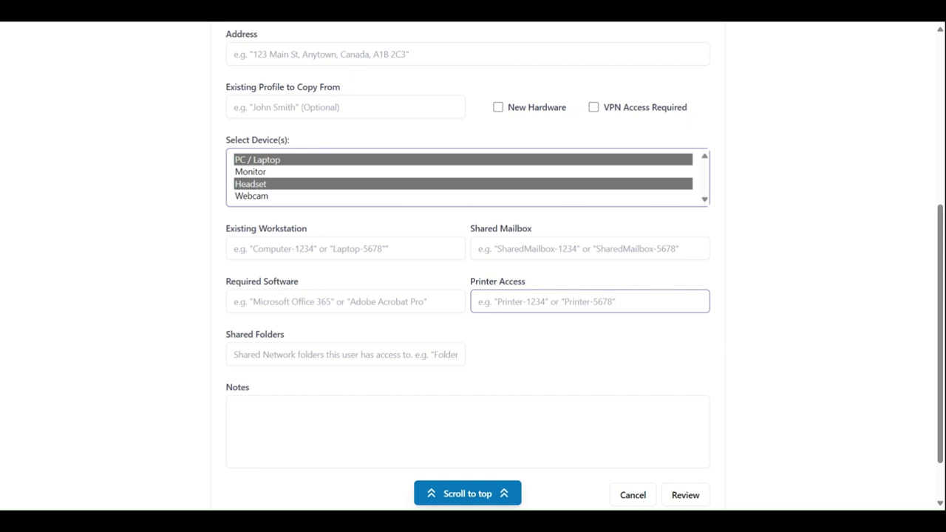
pyautogui.click(470, 319)
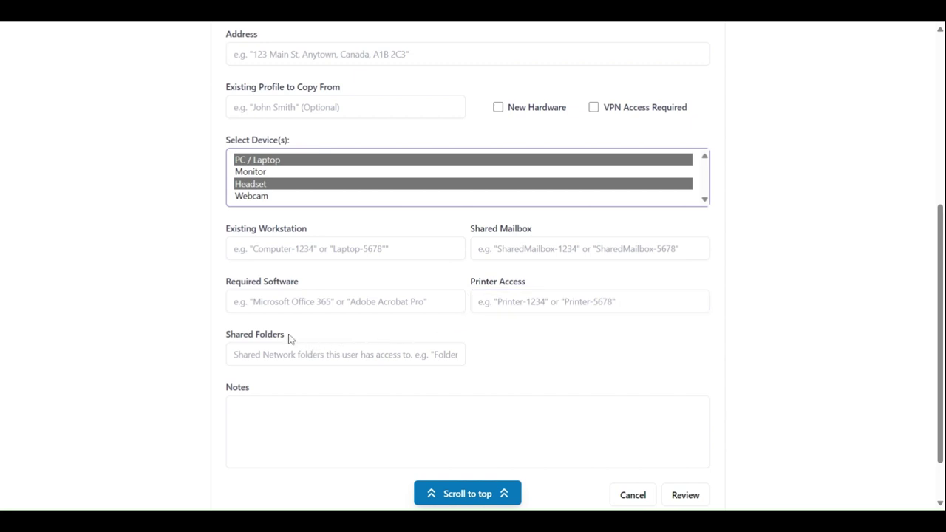
pyautogui.click(301, 354)
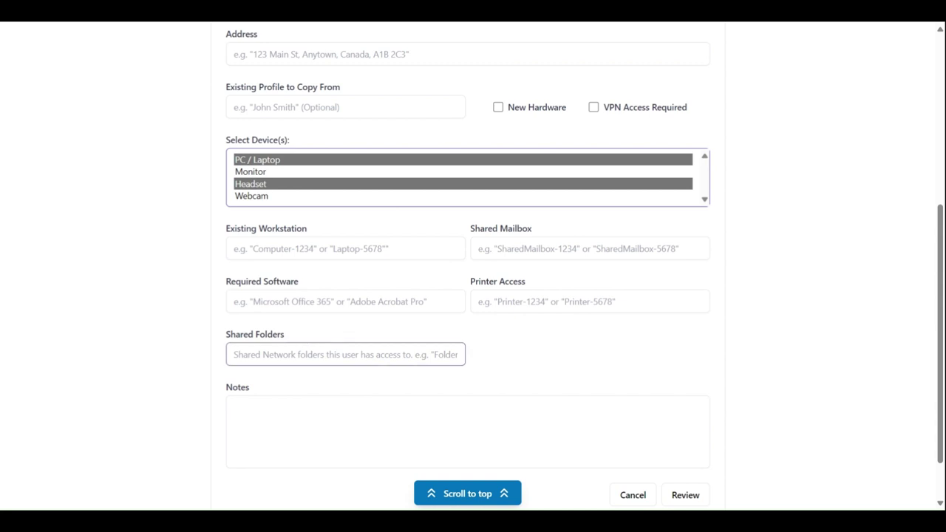
pyautogui.scroll(-1, 467, 295)
pyautogui.click(467, 369)
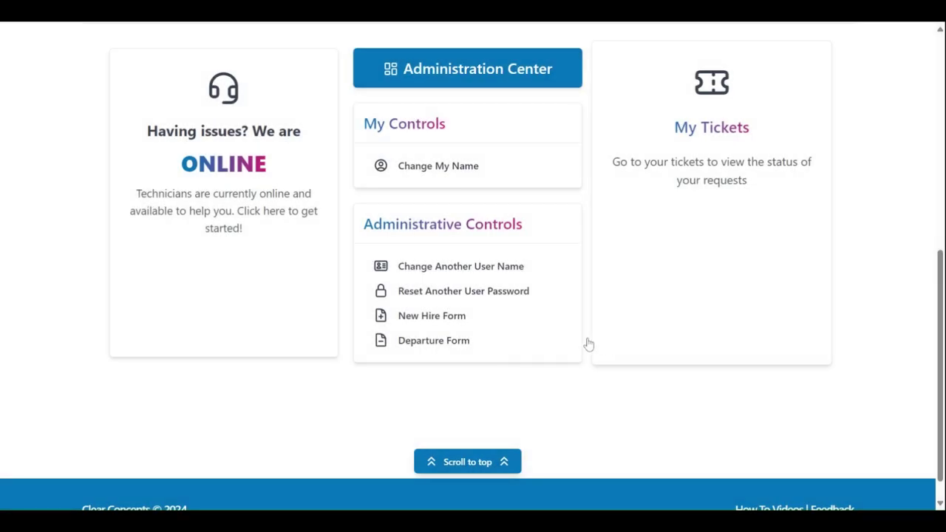
# - Open the Departure Form and examine its name, departure date, workstation, mailbox access and mailbox forwarding fields
pyautogui.click(442, 341)
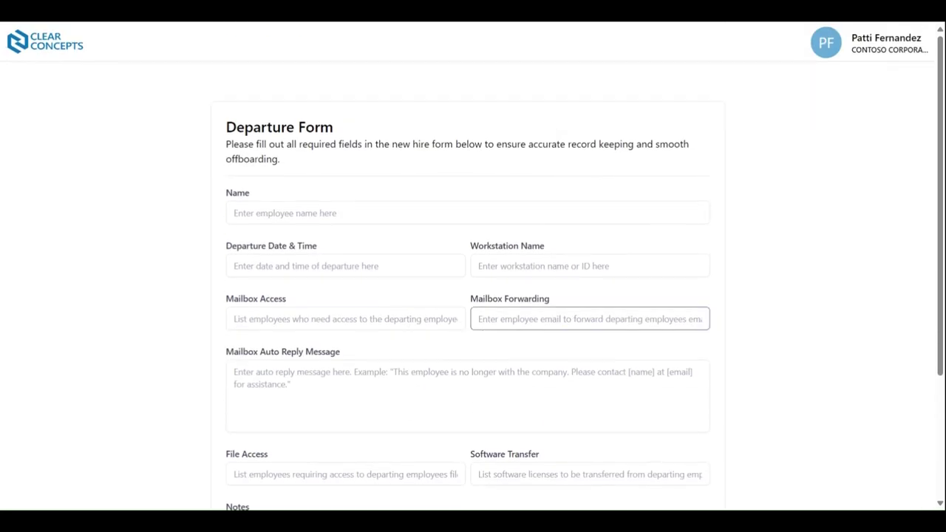
pyautogui.click(420, 207)
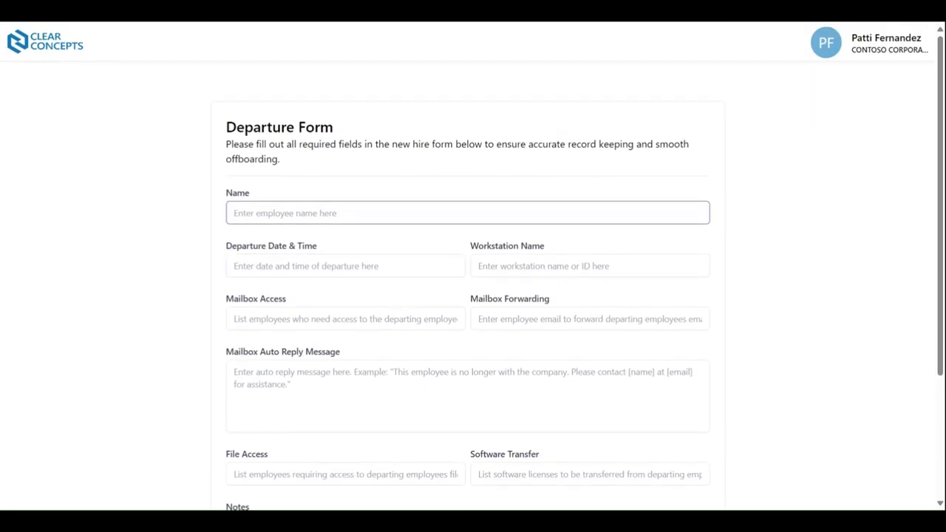
pyautogui.click(345, 265)
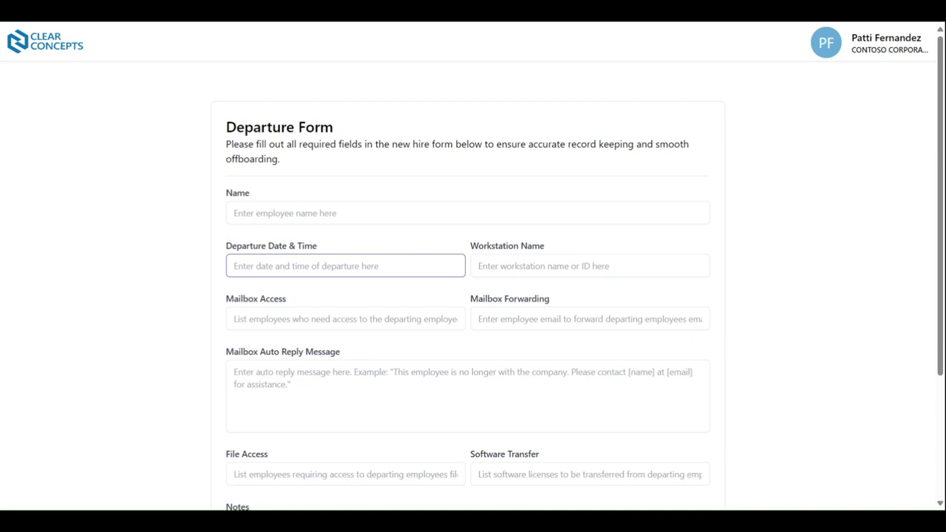
pyautogui.click(590, 265)
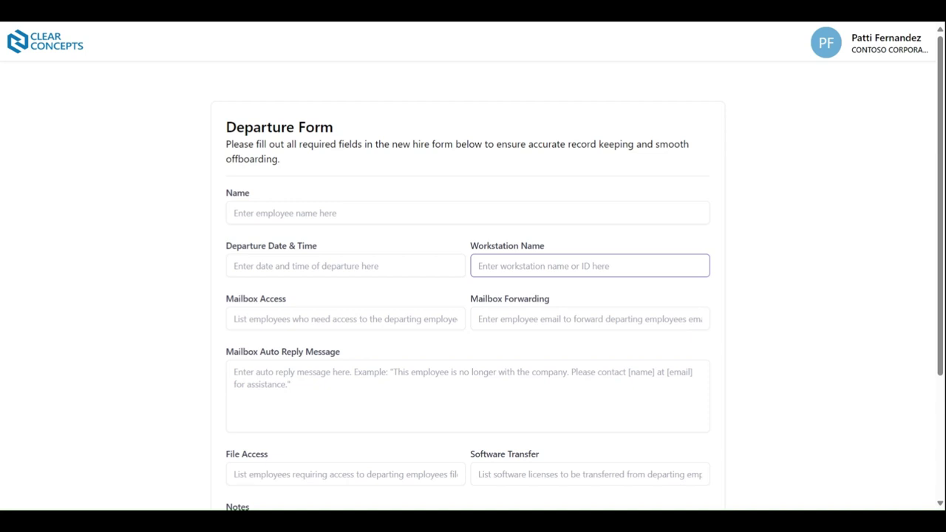
pyautogui.click(455, 314)
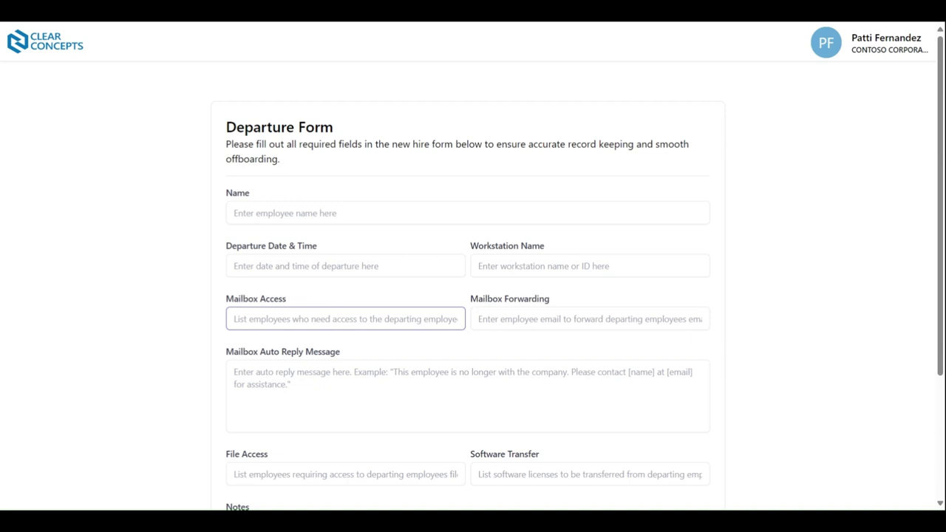
pyautogui.click(589, 319)
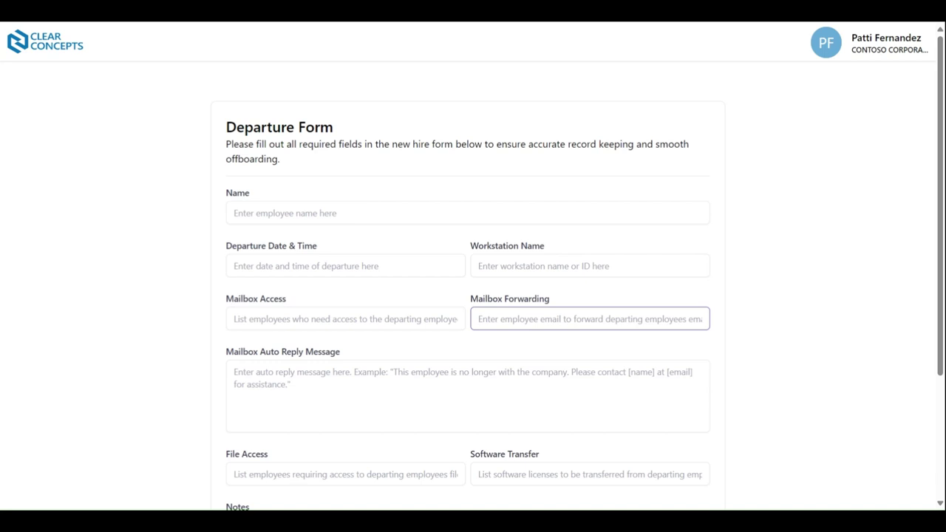
# - Examine the Departure Form's auto reply, file access, software transfer, notes and login-blocking and email-backup options, and return to the portal home page
pyautogui.click(468, 395)
pyautogui.scroll(-1, 473, 295)
pyautogui.click(590, 401)
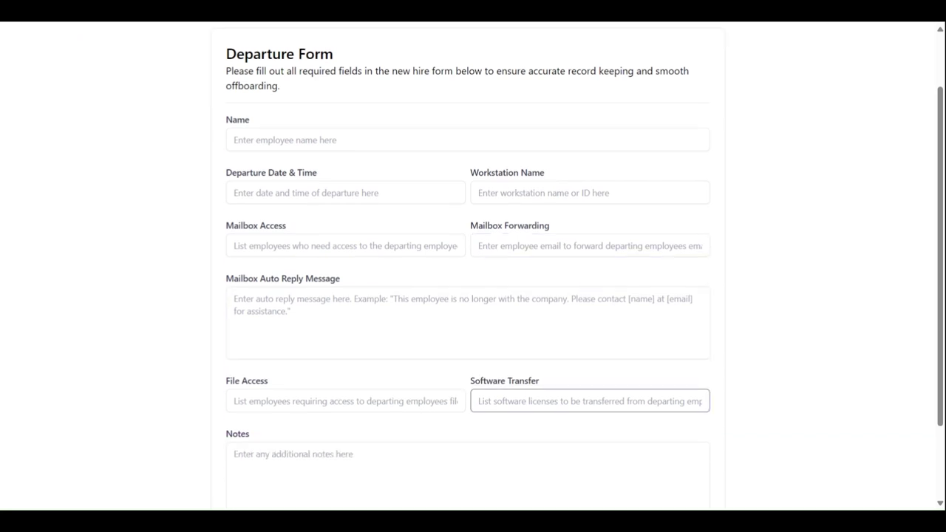
pyautogui.click(467, 323)
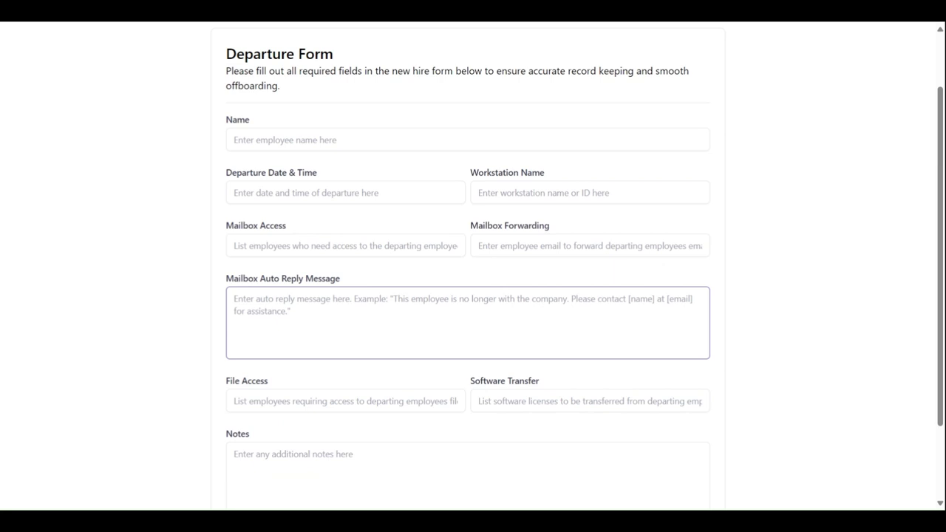
pyautogui.scroll(-1, 467, 296)
pyautogui.click(346, 327)
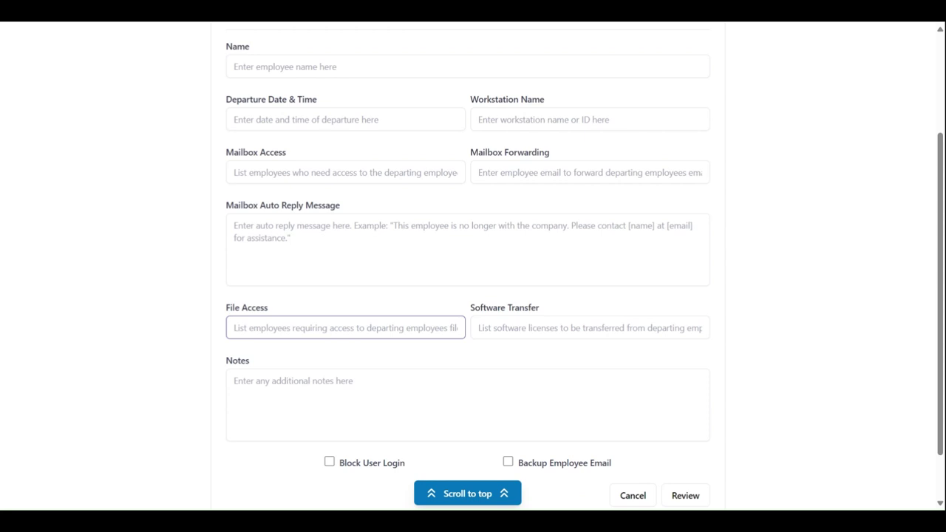
pyautogui.click(590, 328)
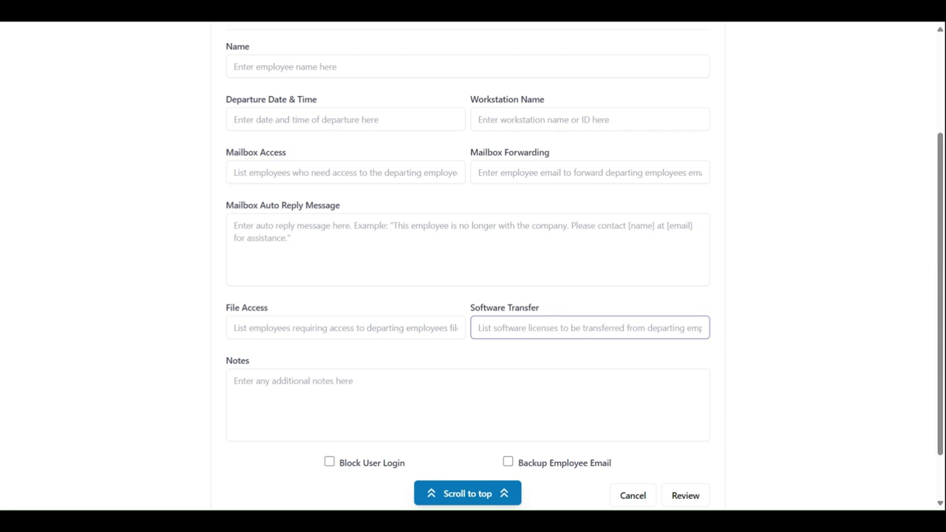
pyautogui.click(559, 374)
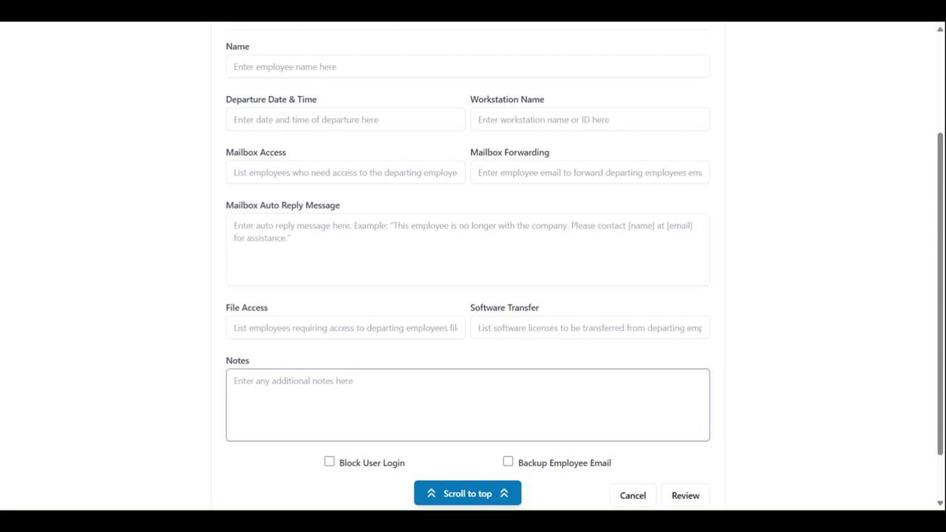
pyautogui.scroll(-1, 473, 295)
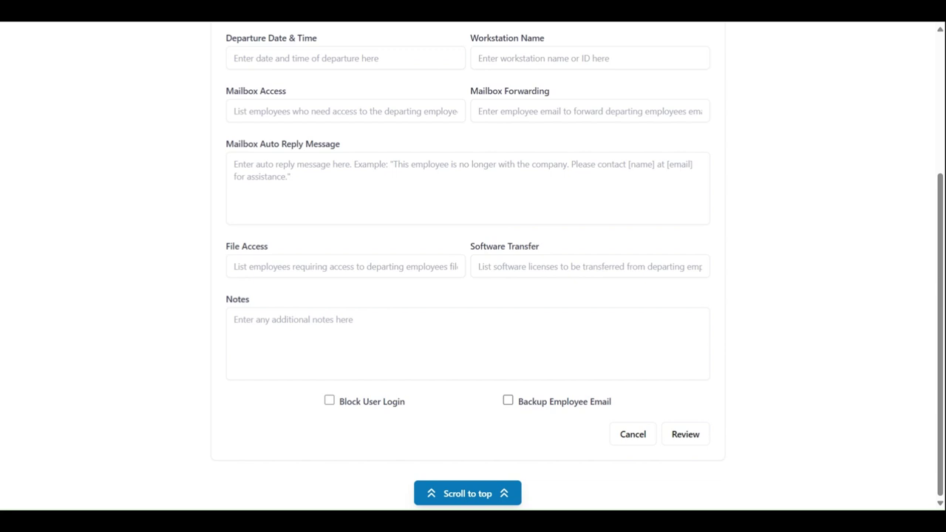
pyautogui.press('Home')
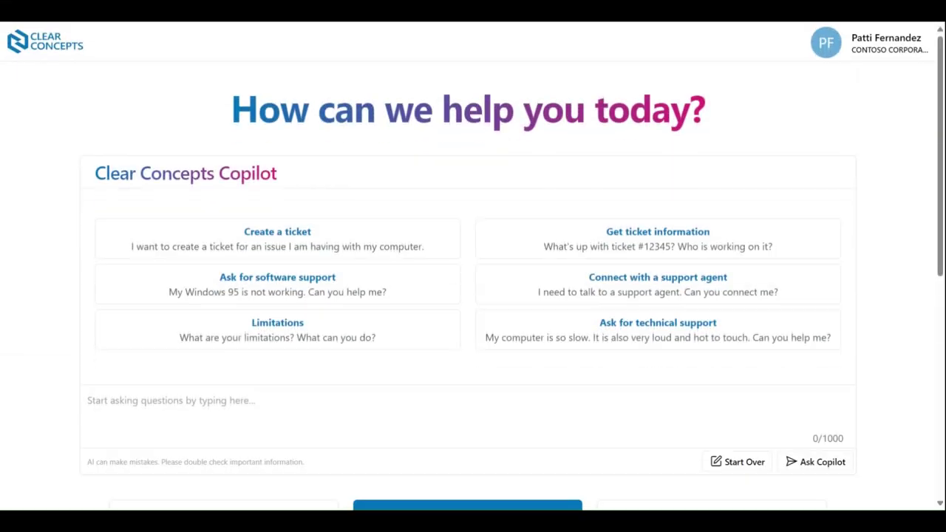